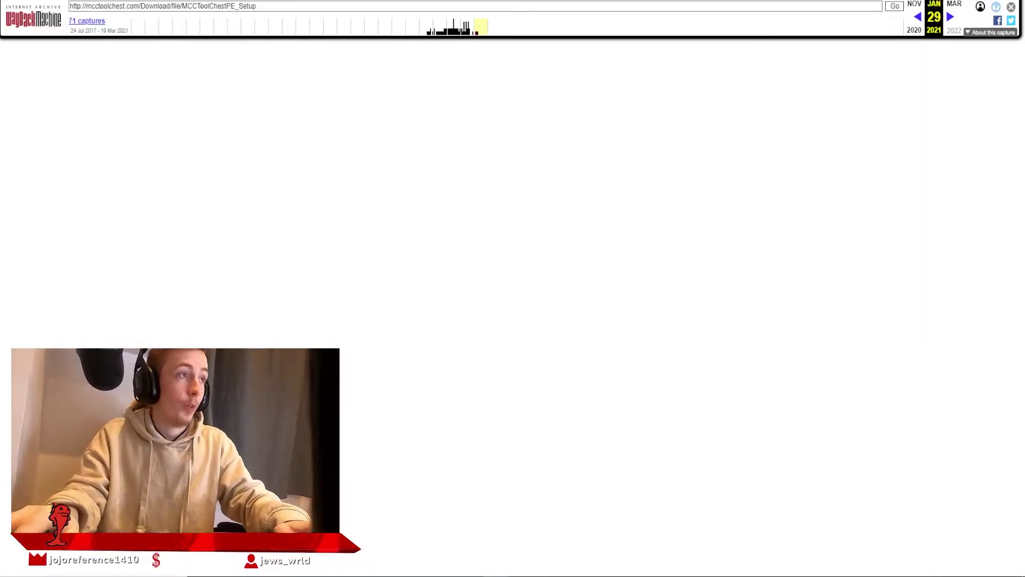
Step: Check the Wayback Machine capture's full address, then move to the win-rar.com download tab
key(ctrl+l)
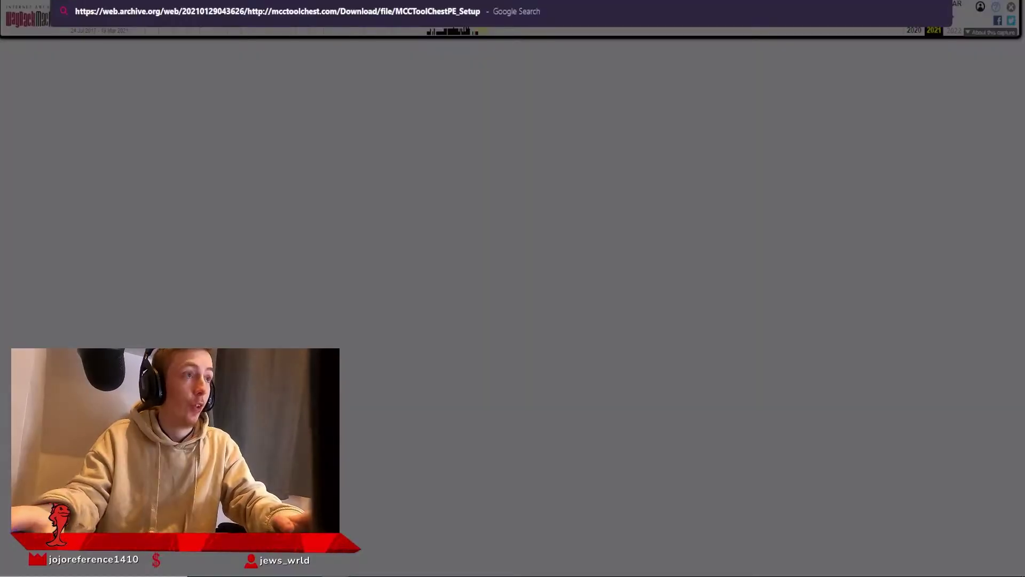
key(Escape)
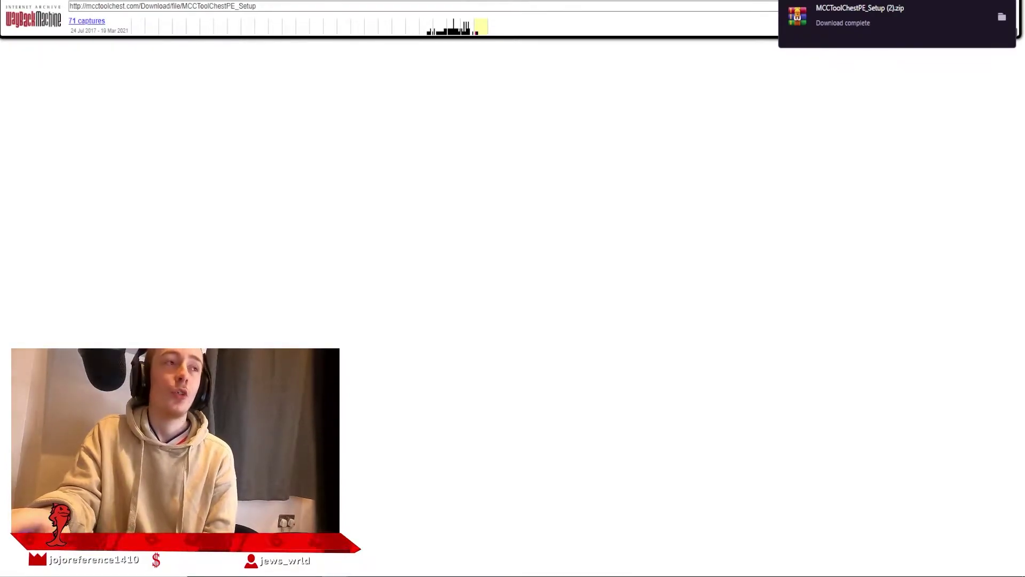
key(ctrl+Tab)
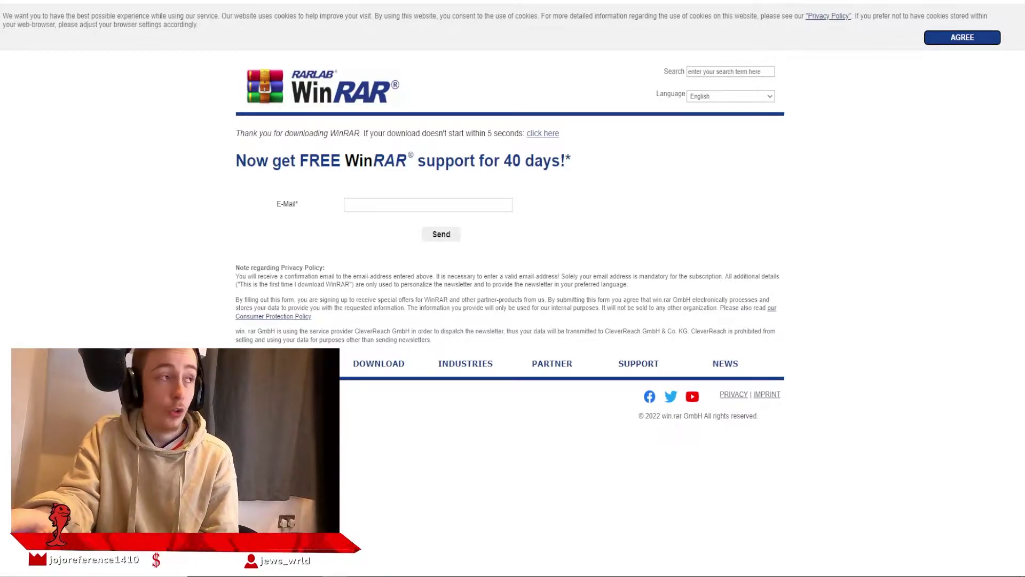
click(298, 99)
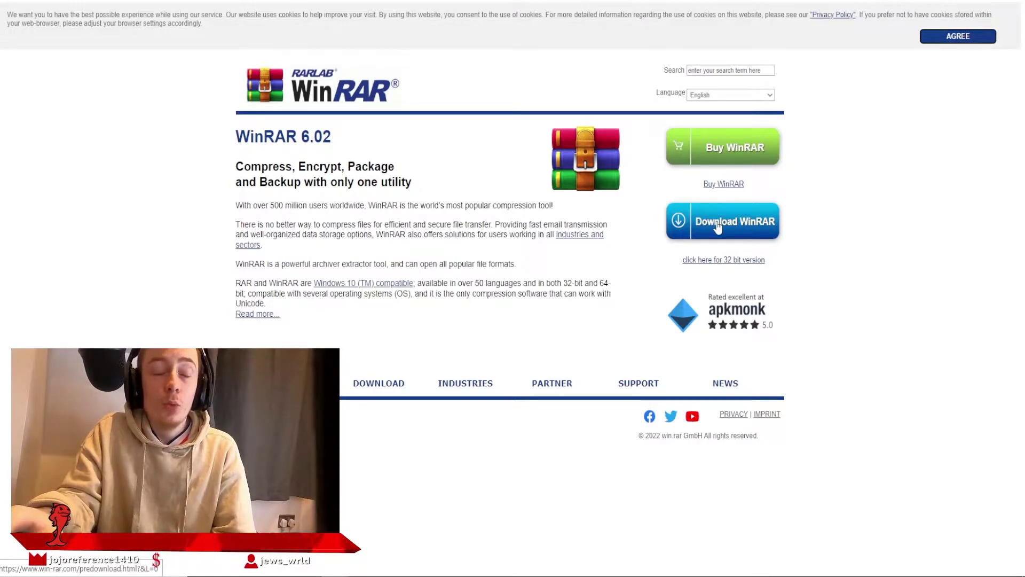
click(717, 227)
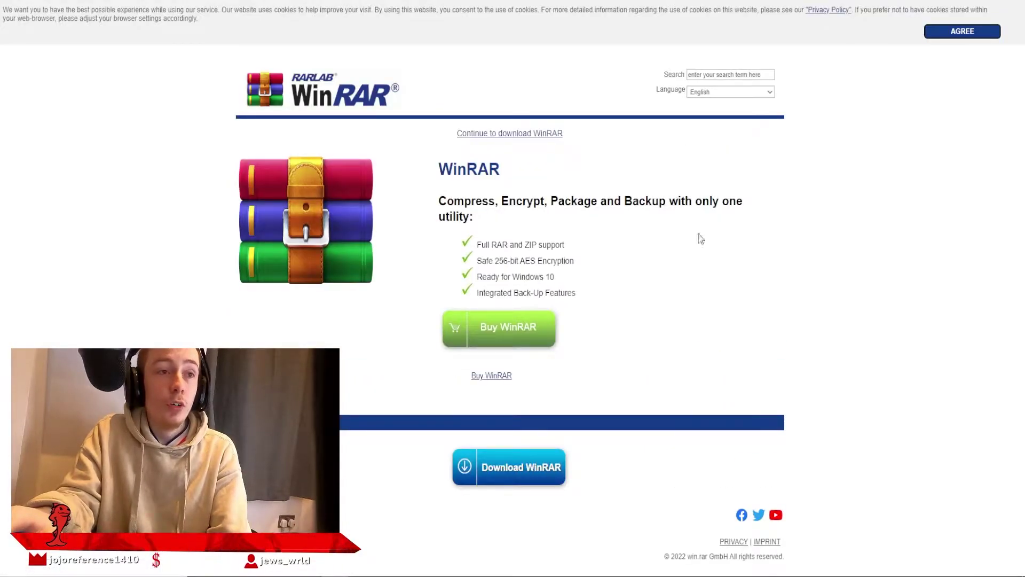
click(507, 471)
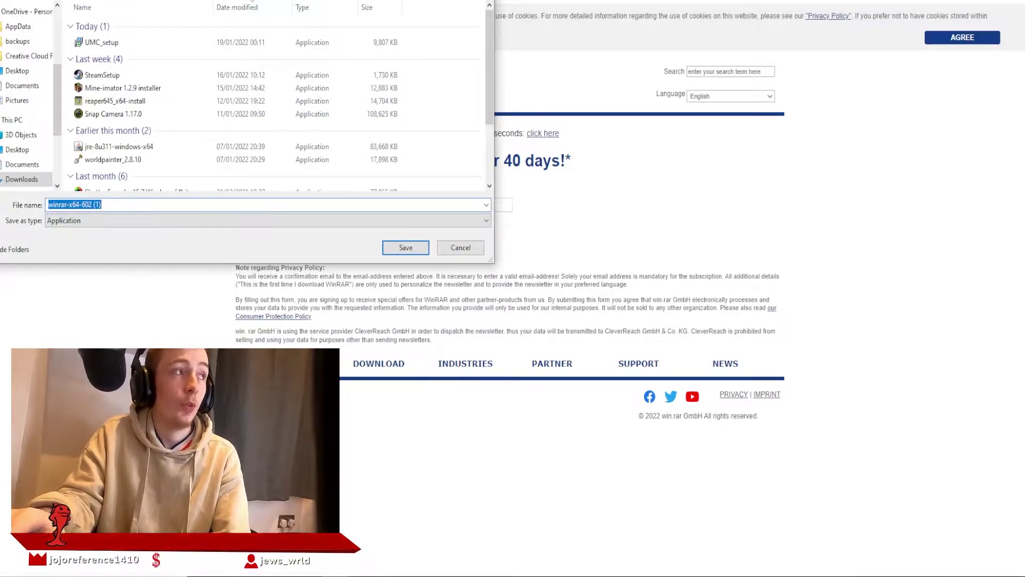
click(460, 248)
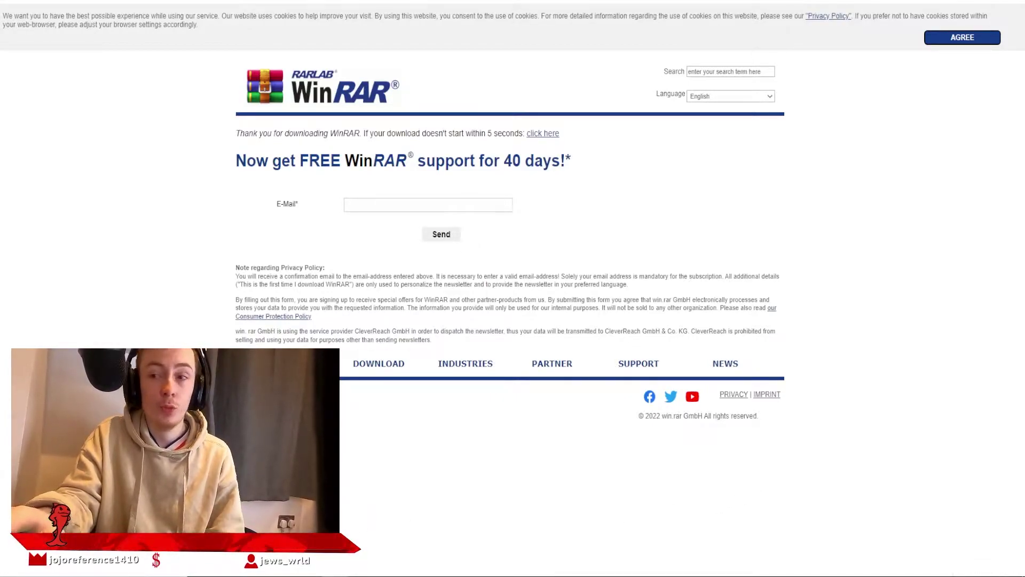
Step: Search Windows for 'mcc' and launch MCC Tool Chest PE from the results
key(super+s)
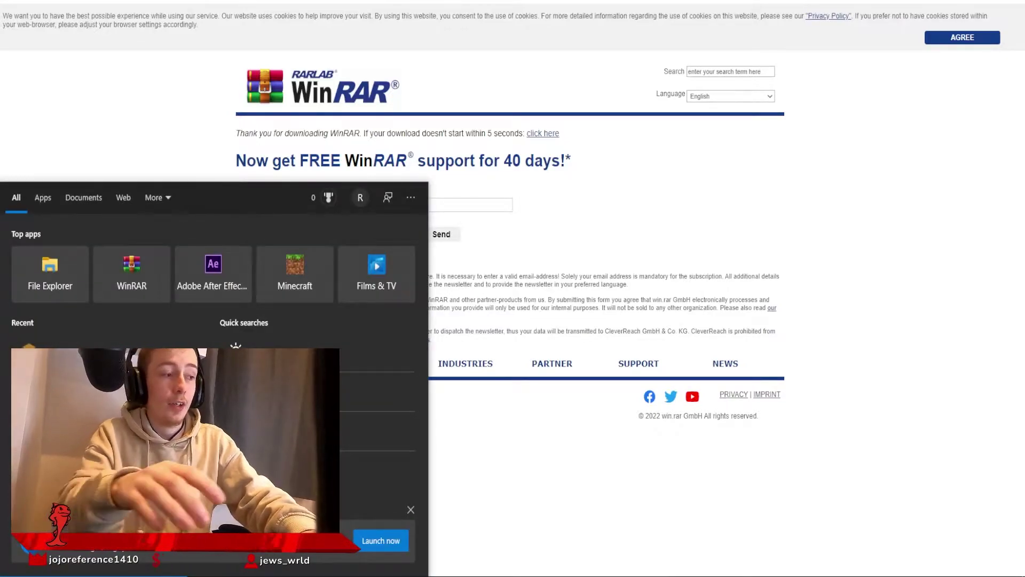
text(mcc)
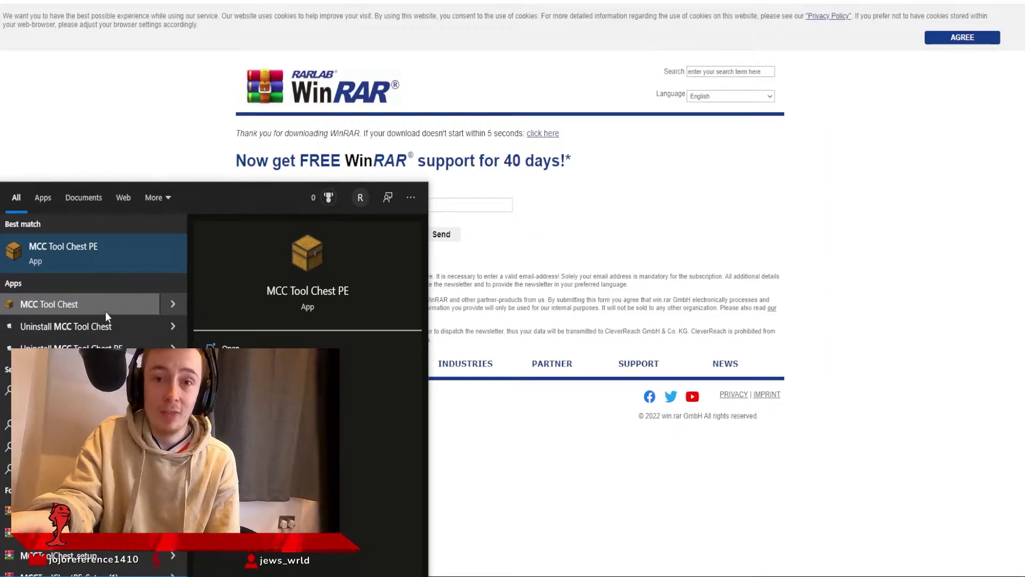
click(107, 253)
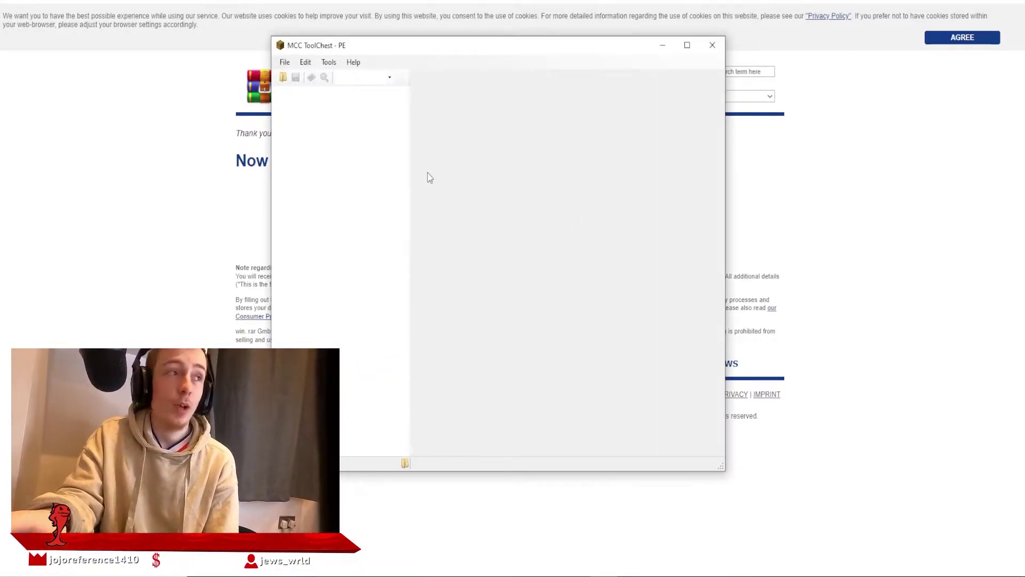
Step: Nudge the ToolChest window into place and reveal the Tools > Convert choices, To Java and To Bedrock
drag(400, 50, 406, 54)
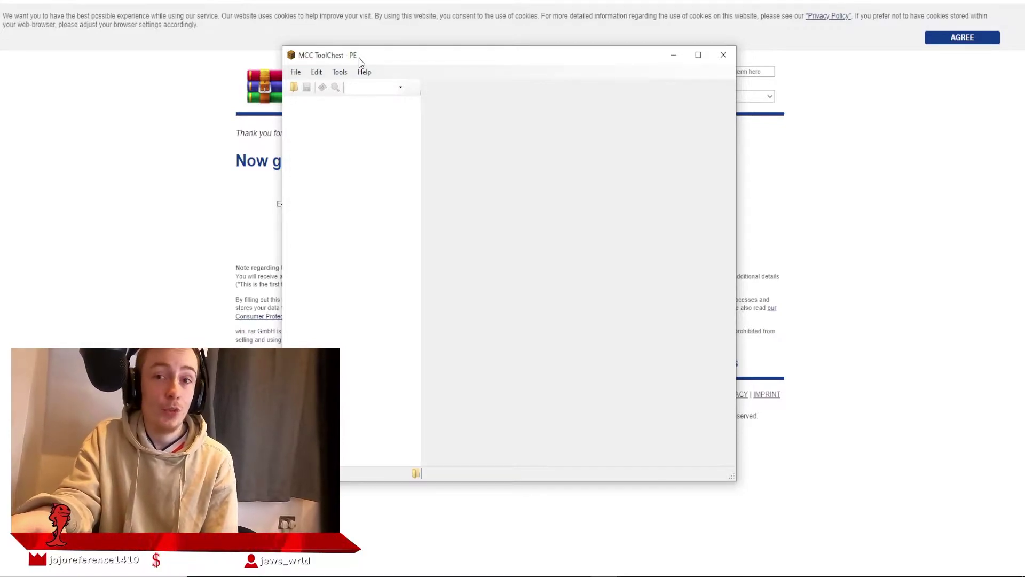
click(339, 72)
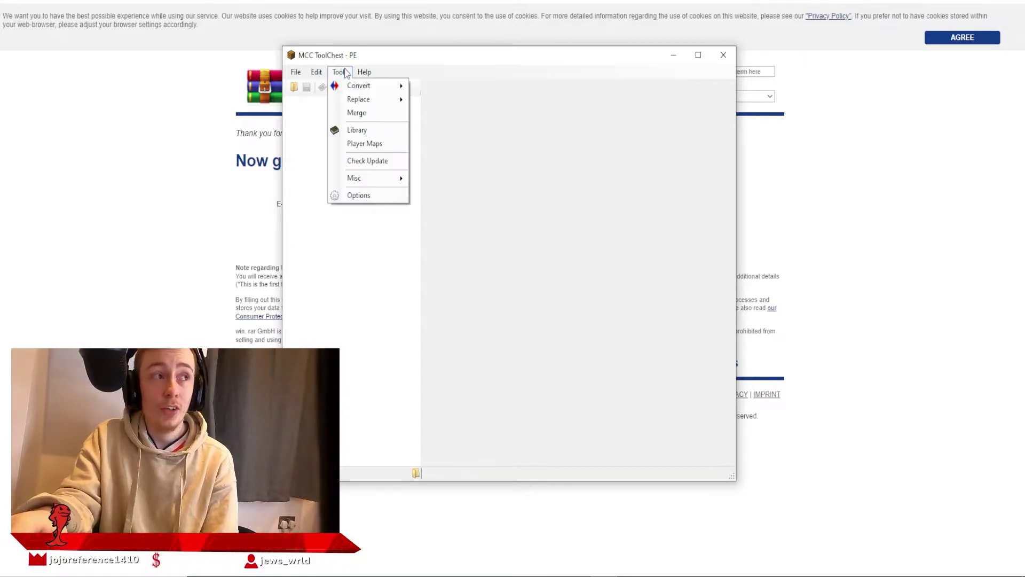
mouse_move(352, 90)
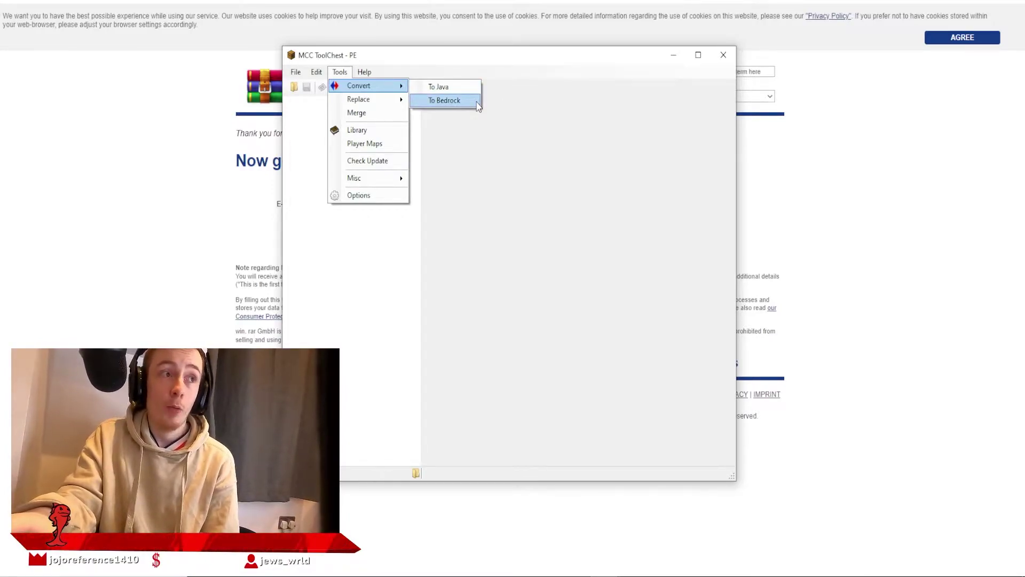
Step: Convert the Java world '1.18 World Overhaul' to Bedrock using the default settings
click(445, 100)
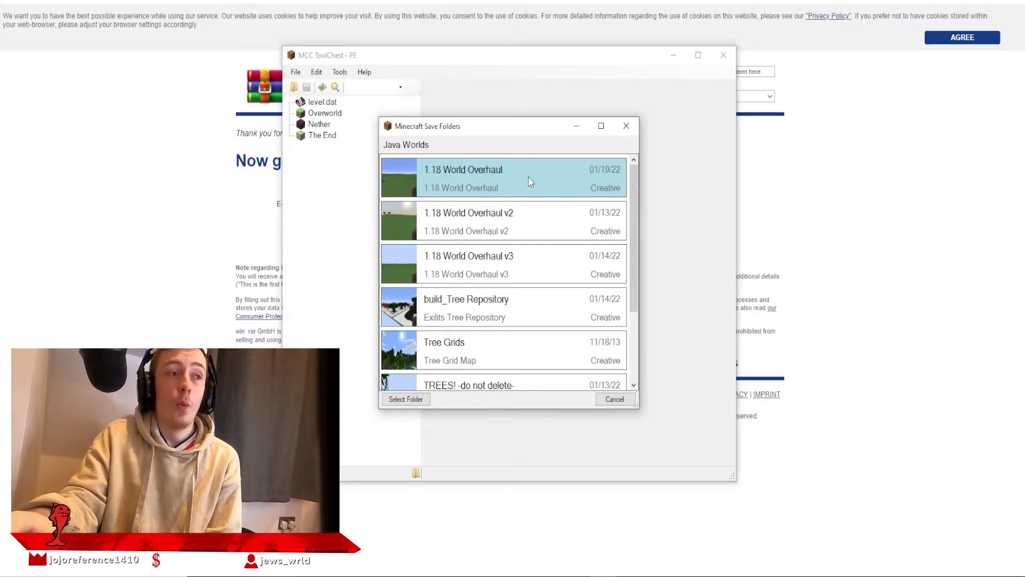
double_click(528, 181)
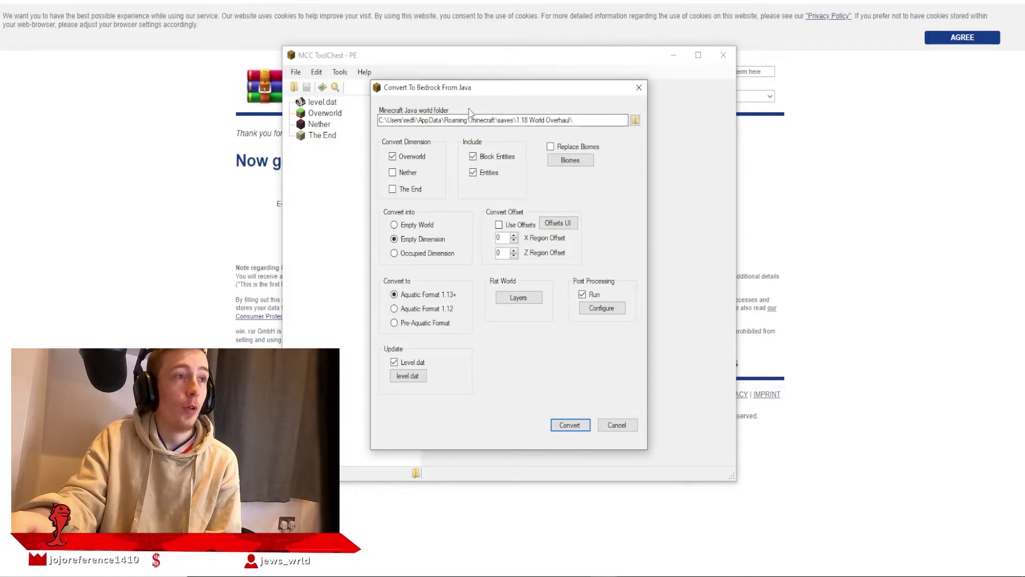
click(570, 425)
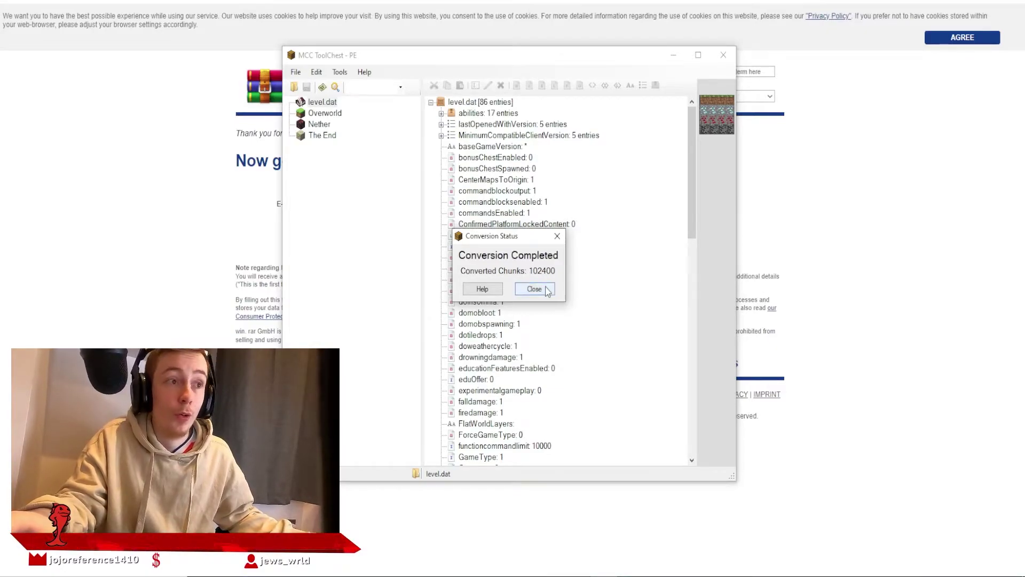
Step: Dismiss the completion notice and Save As a new Bedrock world folder named 'MCCToolChest Tutorial'
click(535, 288)
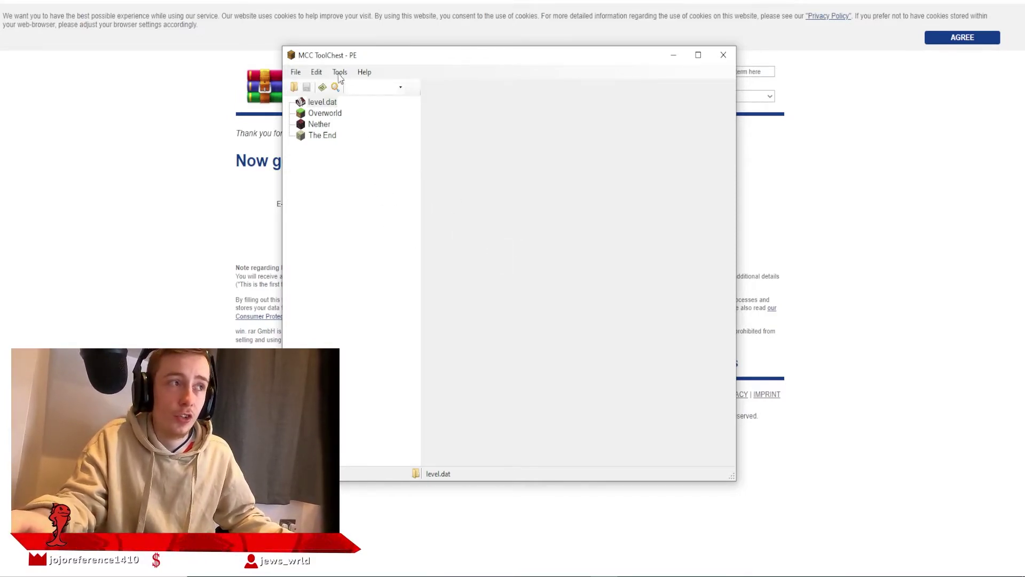
click(296, 73)
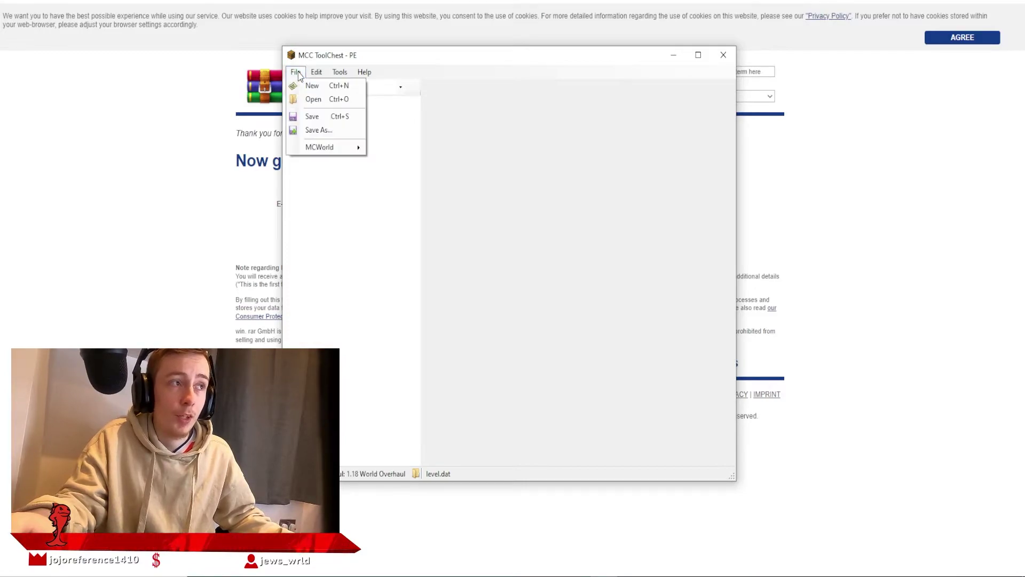
click(319, 130)
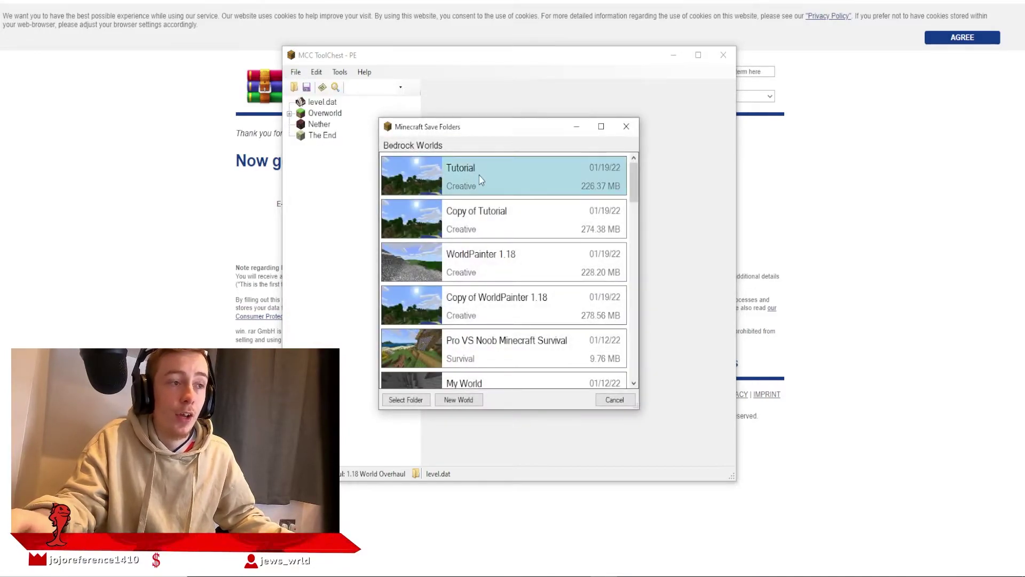
click(460, 402)
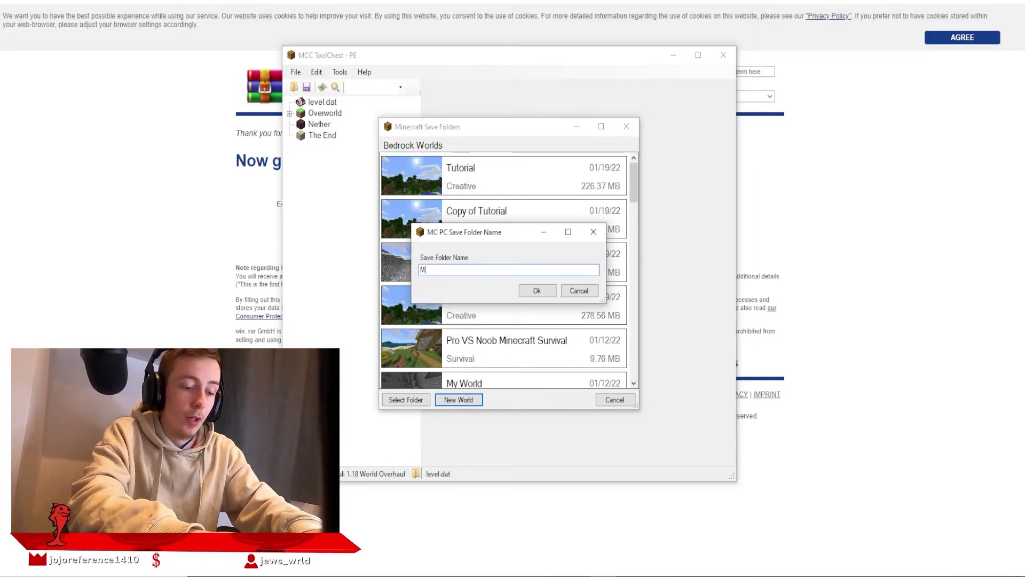
text(CToolC)
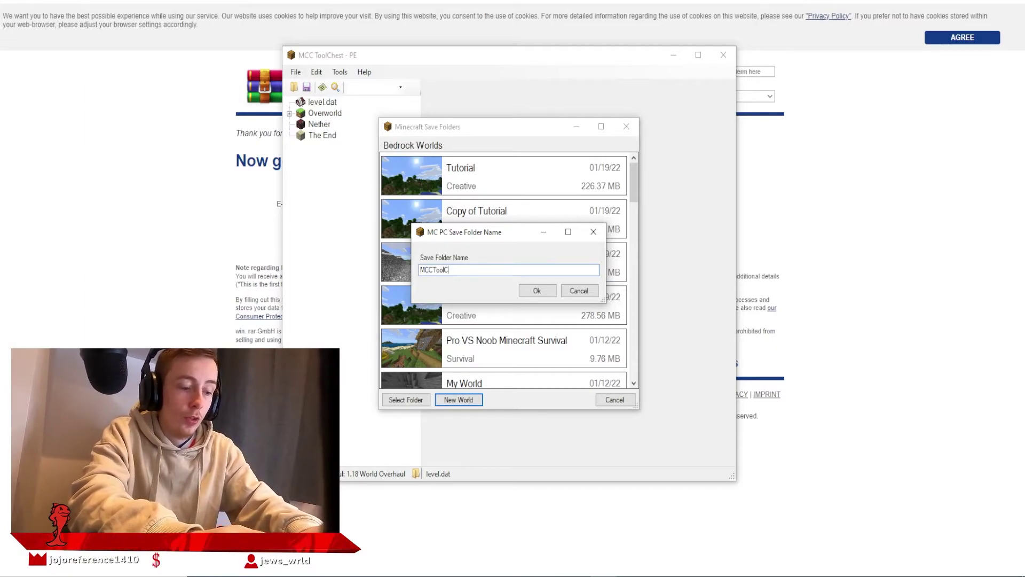
text(hest Tutorial)
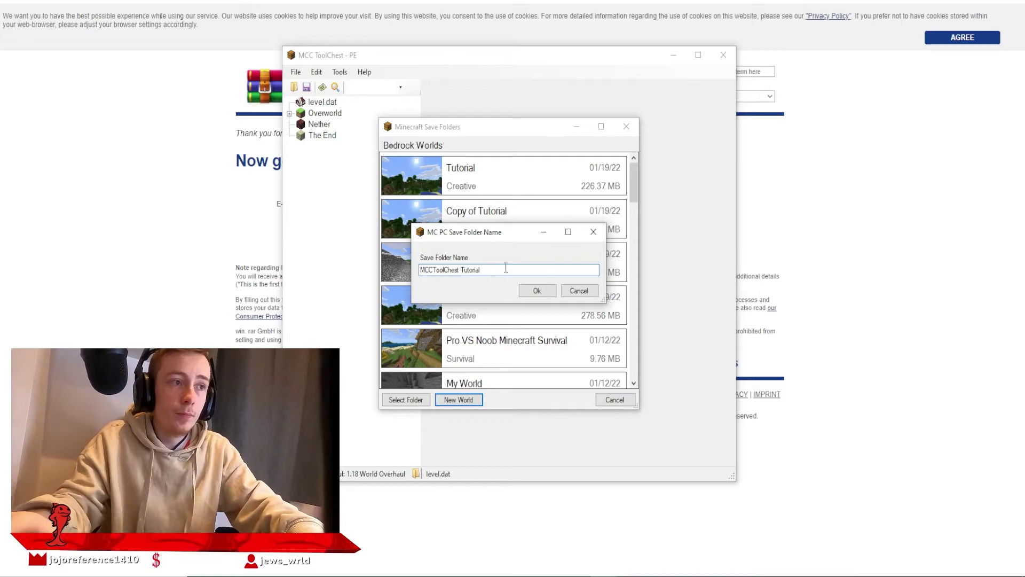
click(537, 291)
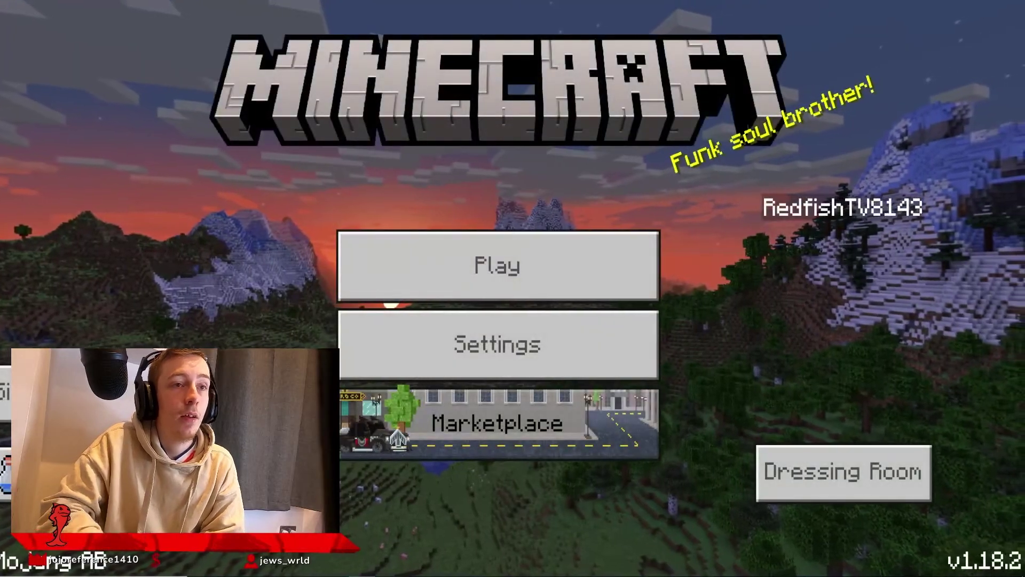
Step: Pick the MCCToolChest Tutorial world from the Play list and choose 'Update and play'
click(519, 277)
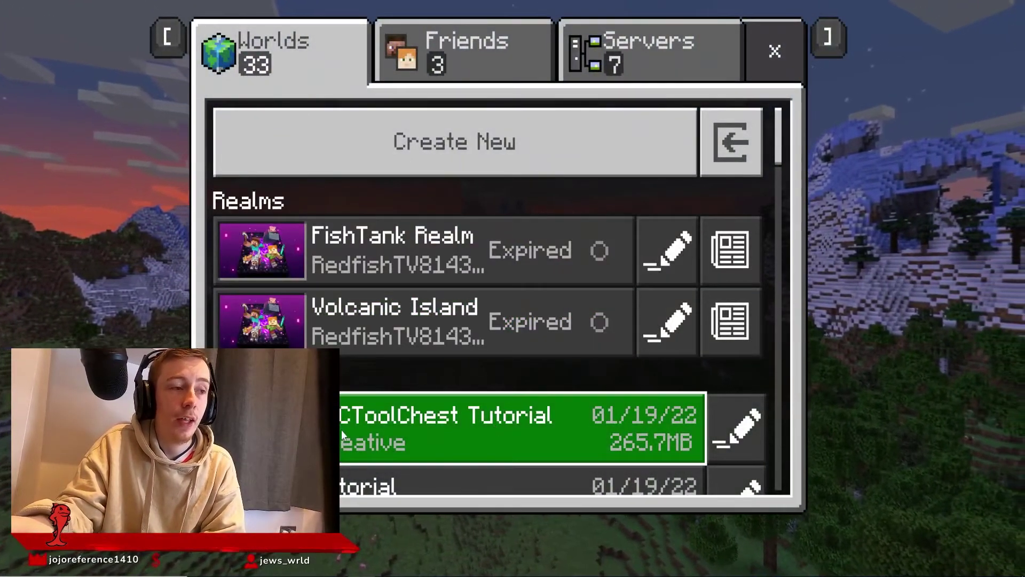
click(489, 422)
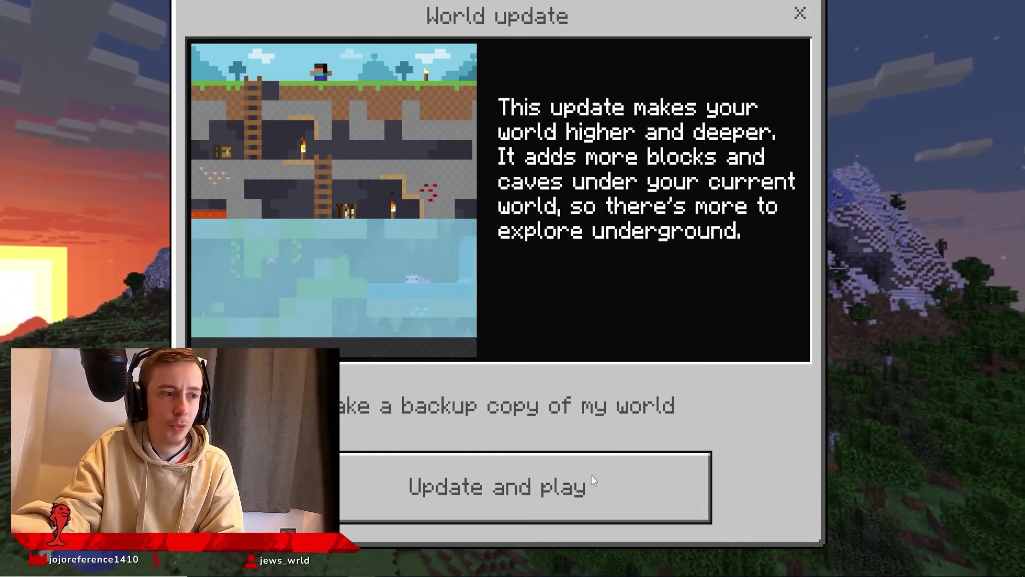
click(569, 489)
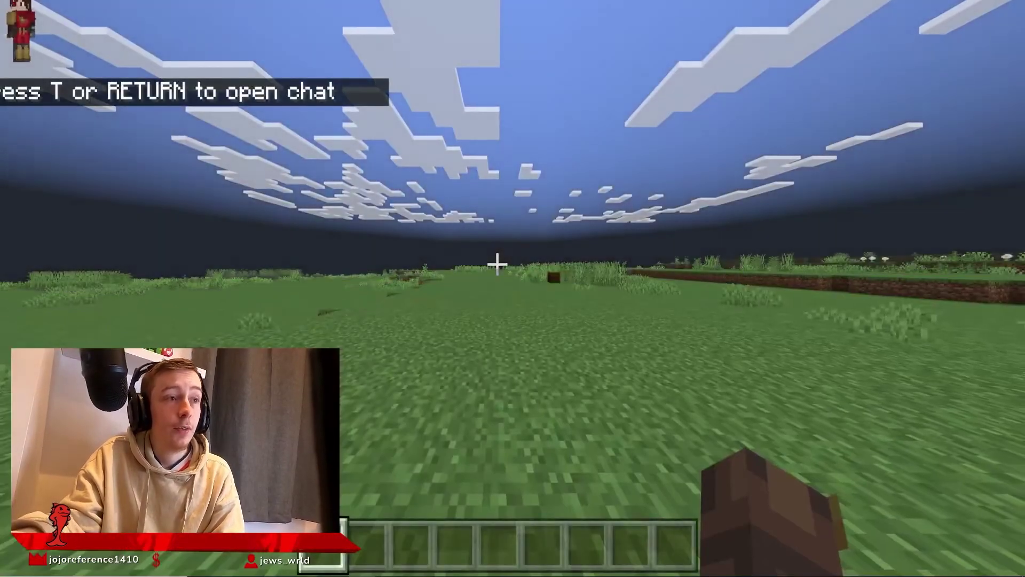
Step: Walk forward across the grassy plains, turning right toward the sea
key(w)
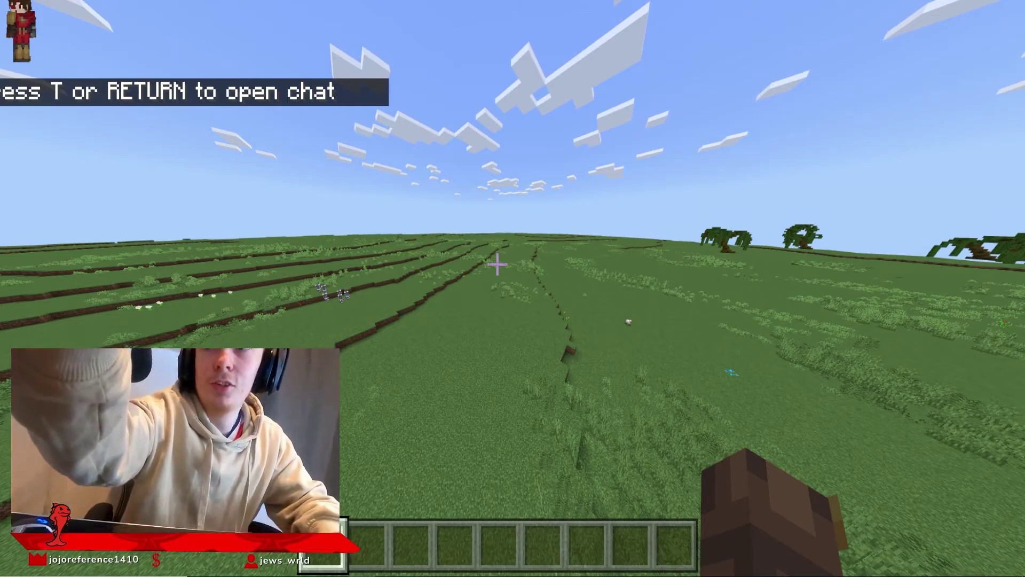
key(w)
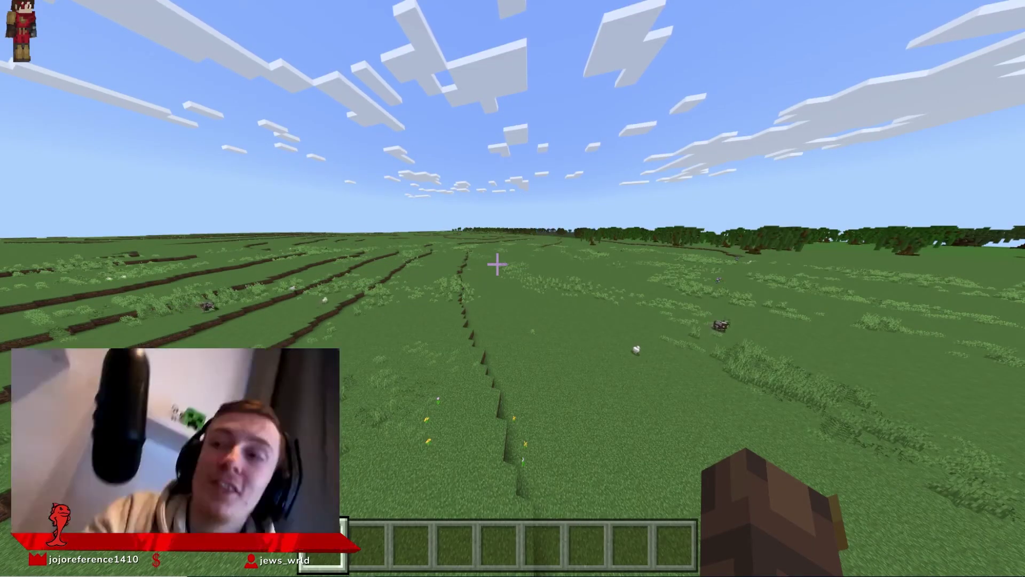
key(w)
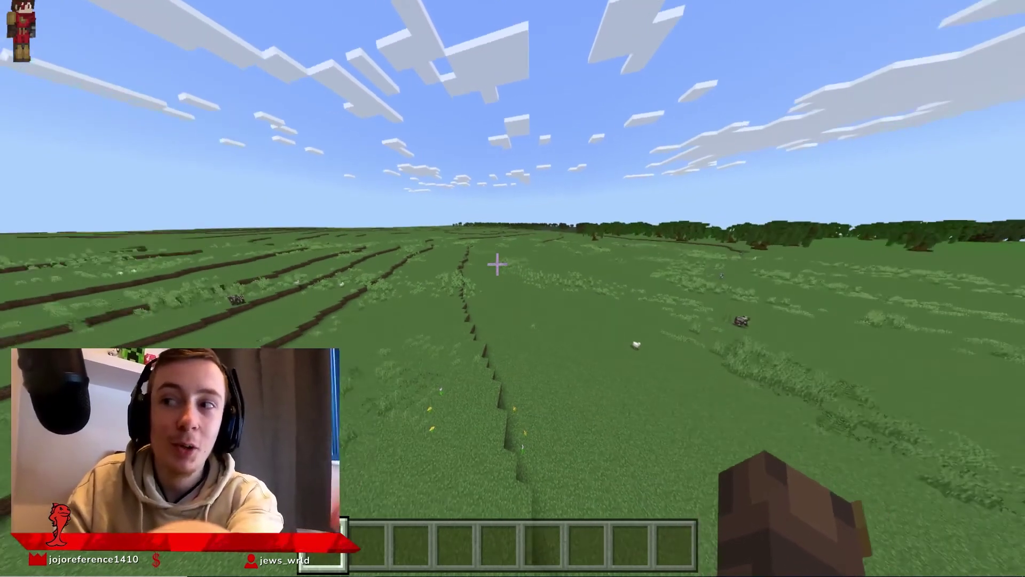
key(w)
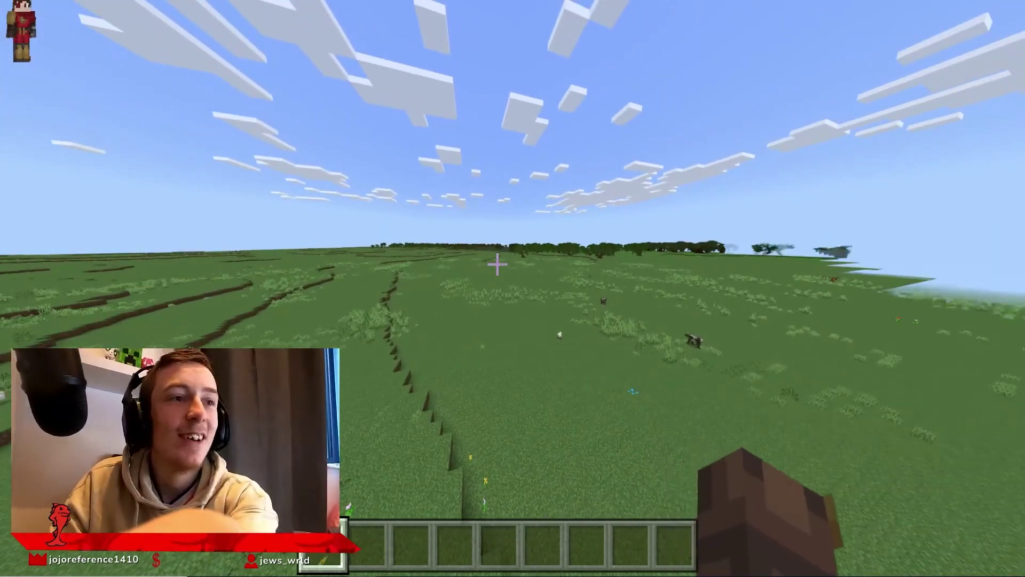
click(497, 265)
Step: Turn left and cross the meadow past the dirt ridges toward the distant tree line
key(w)
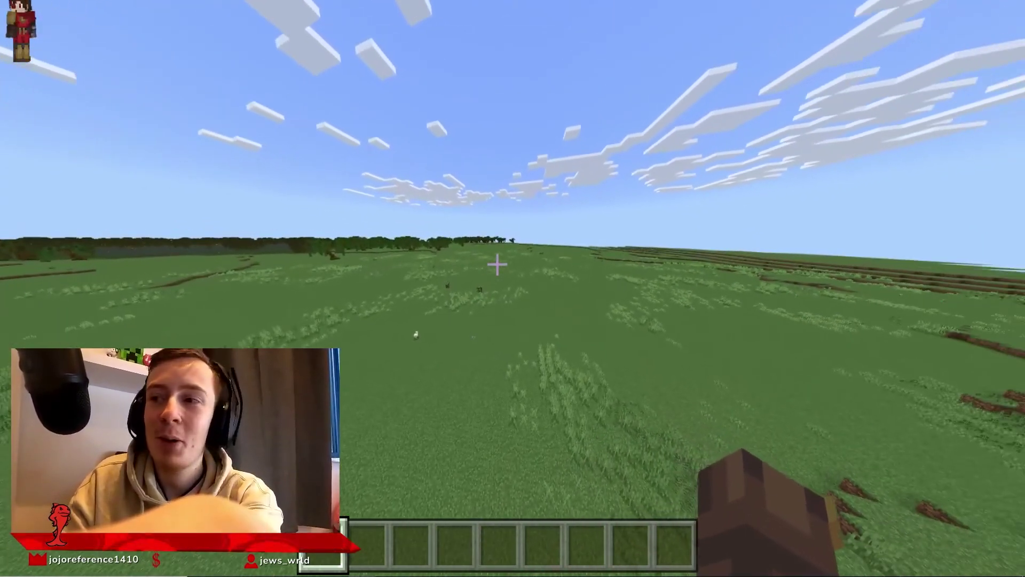
key(w)
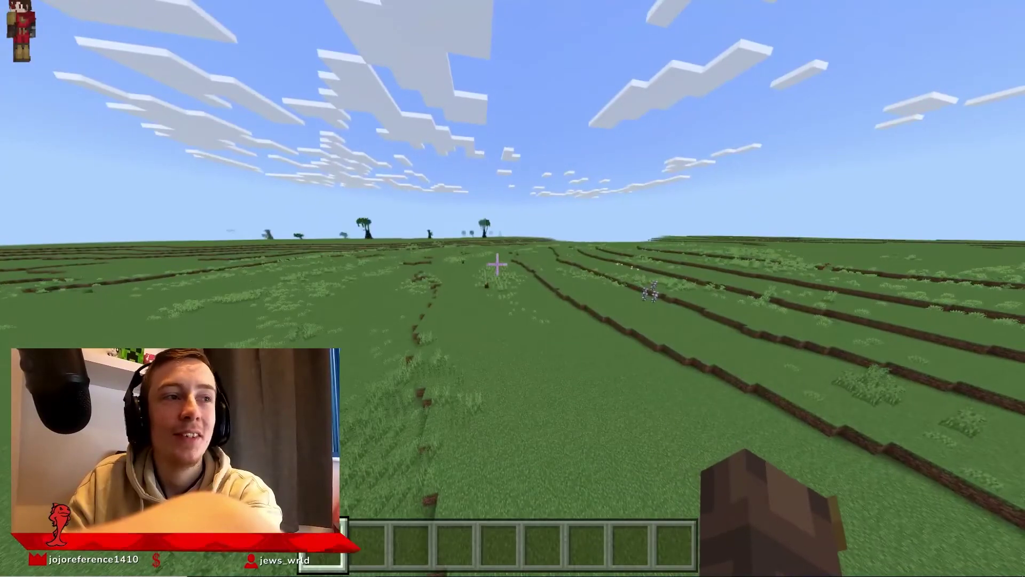
click(497, 265)
key(w)
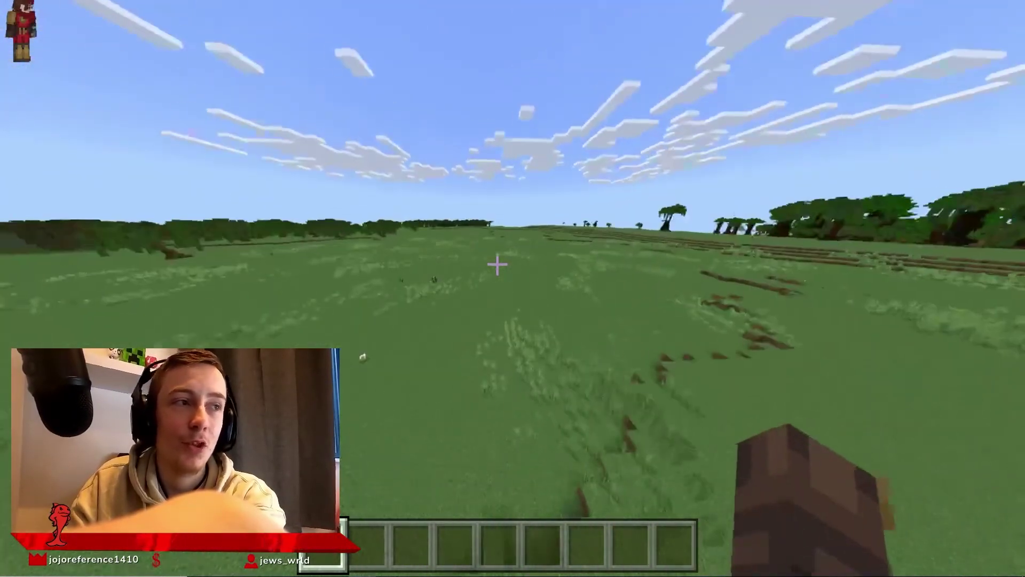
click(498, 265)
key(w)
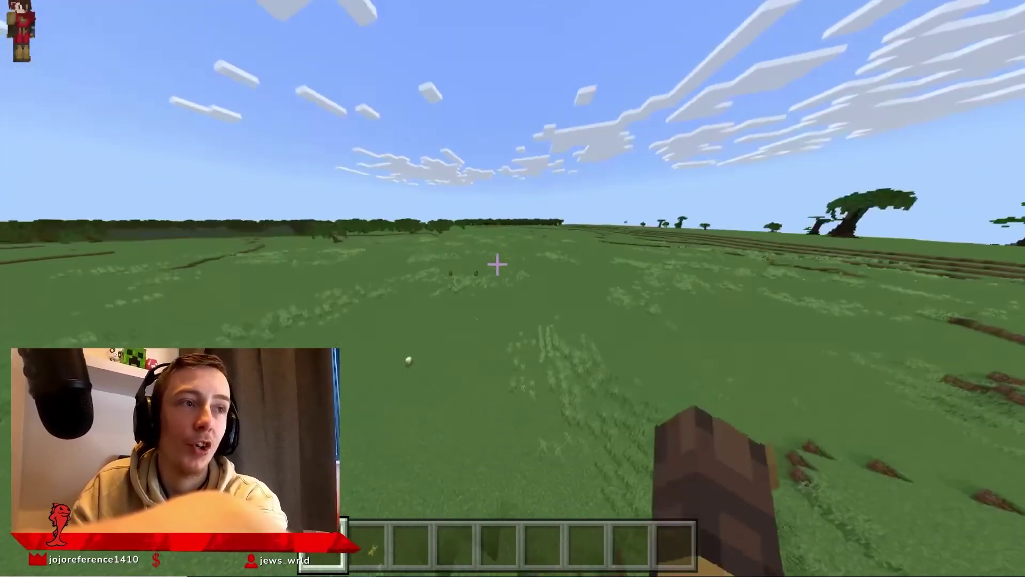
key(w)
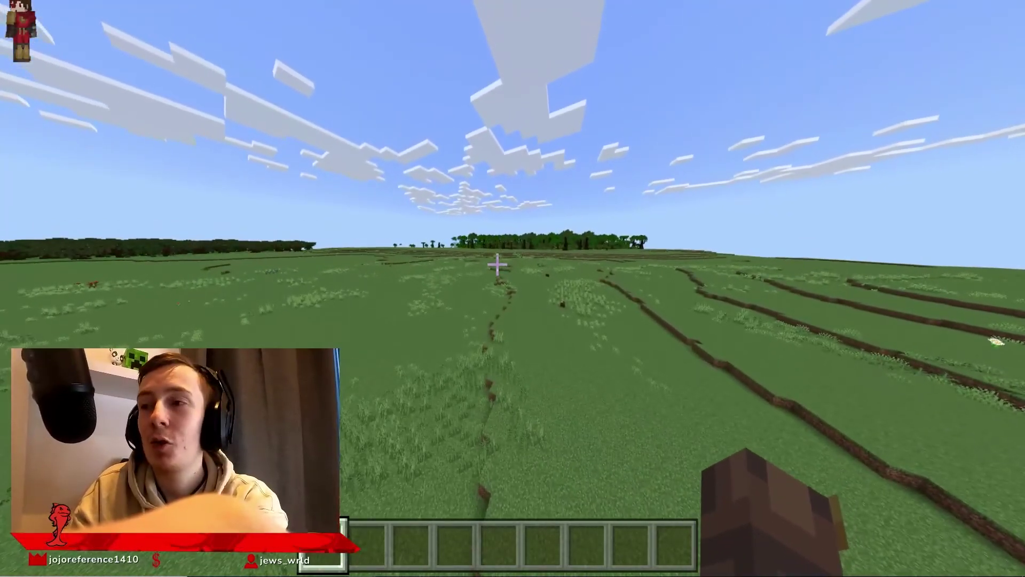
key(w)
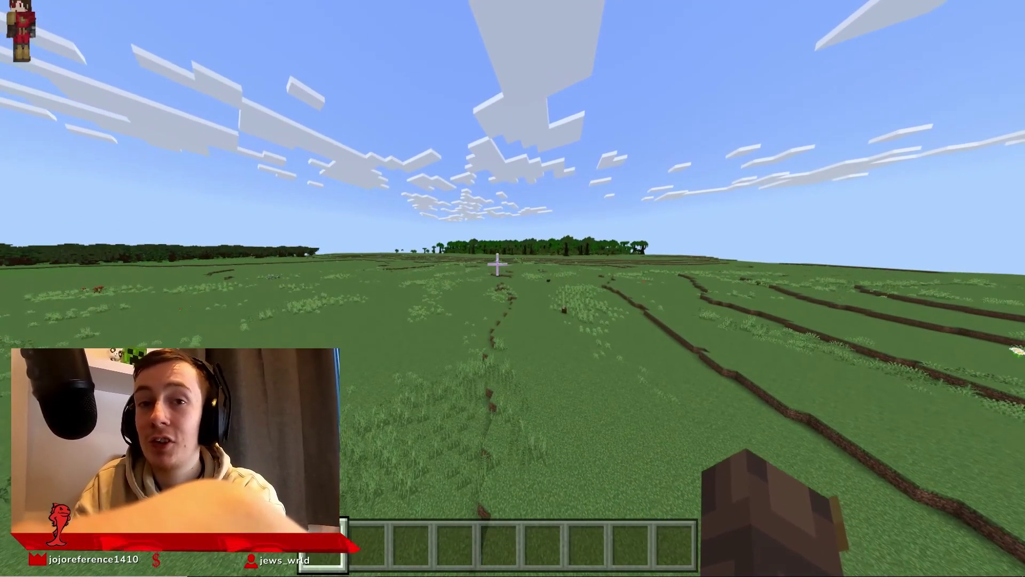